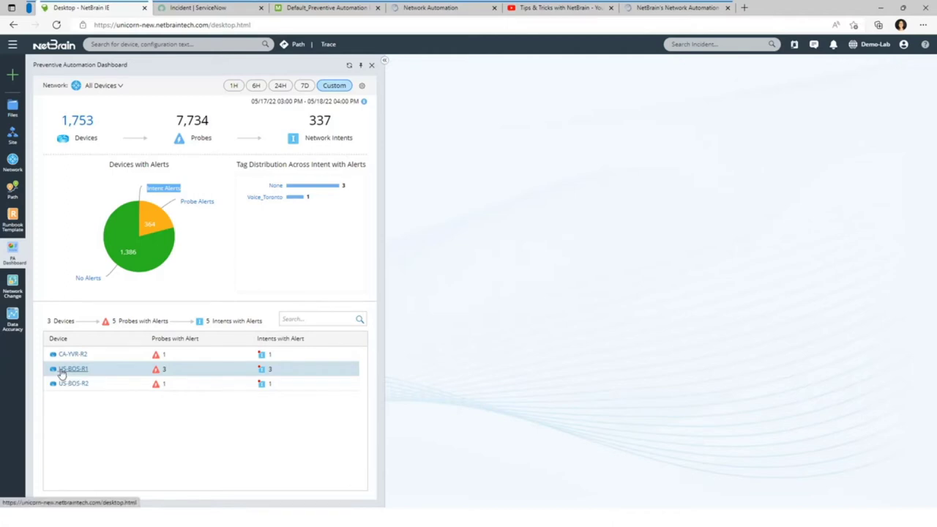
- Open the US-BOS-R1 Execution Tree and scroll through its 569-item alert history
left_click(63, 372)
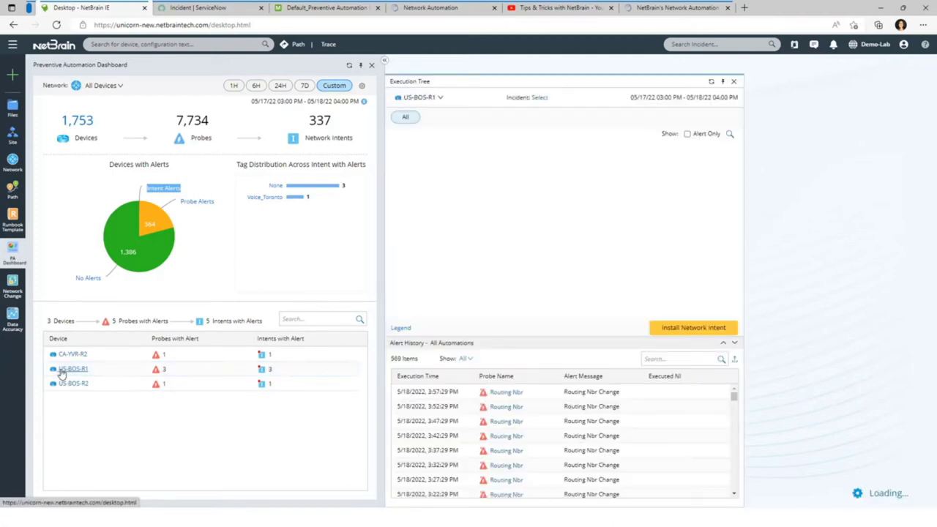
scroll(735, 418, "down", 3)
scroll(735, 418, "down", 3)
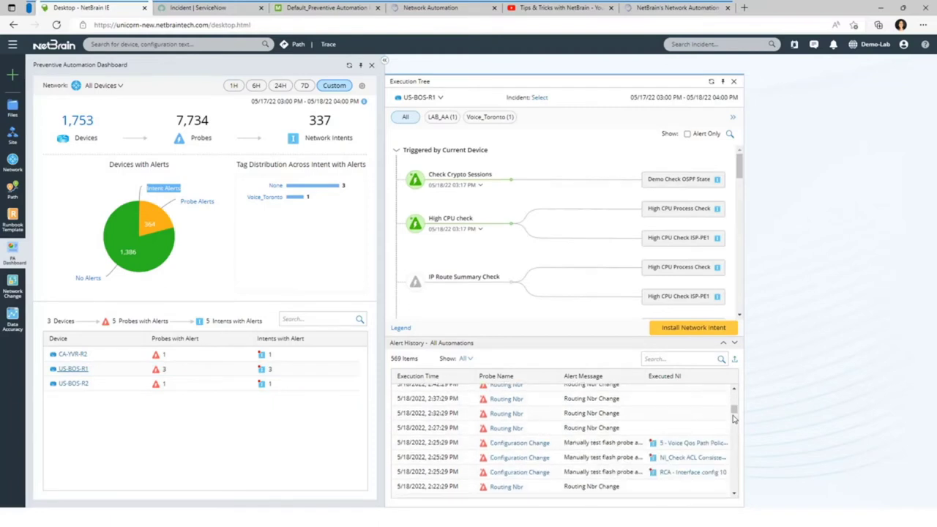
scroll(734, 419, "down", 2)
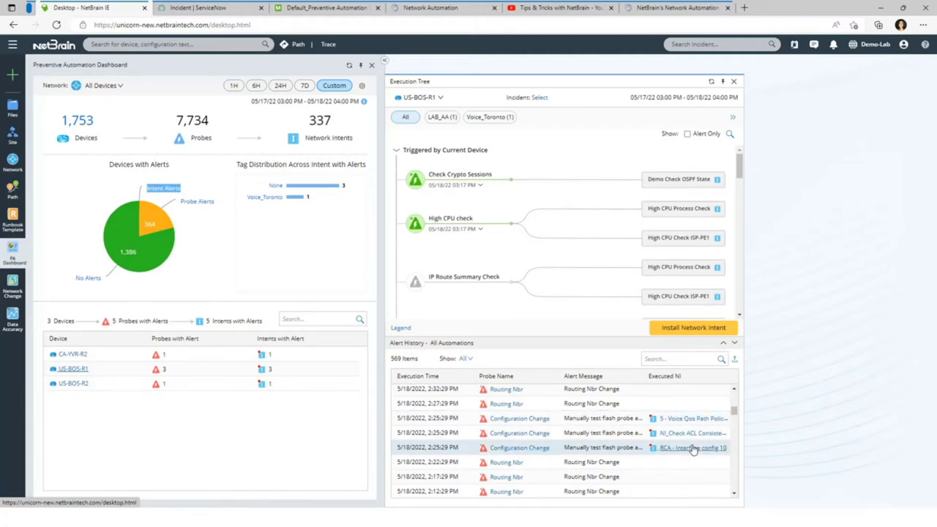
- Collapse the alert history and scroll the tree down to the Configuration Change node
left_click(735, 344)
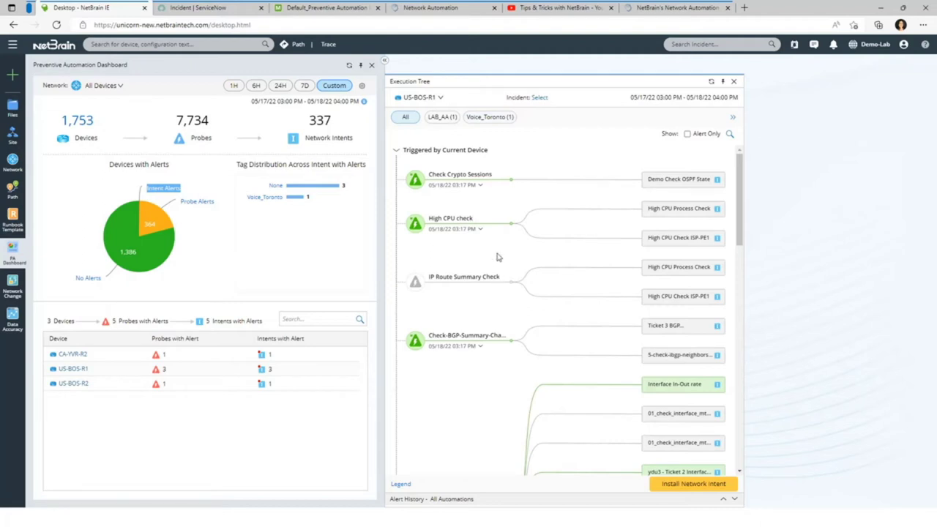
mouse_move(483, 180)
scroll(741, 395, "down", 5)
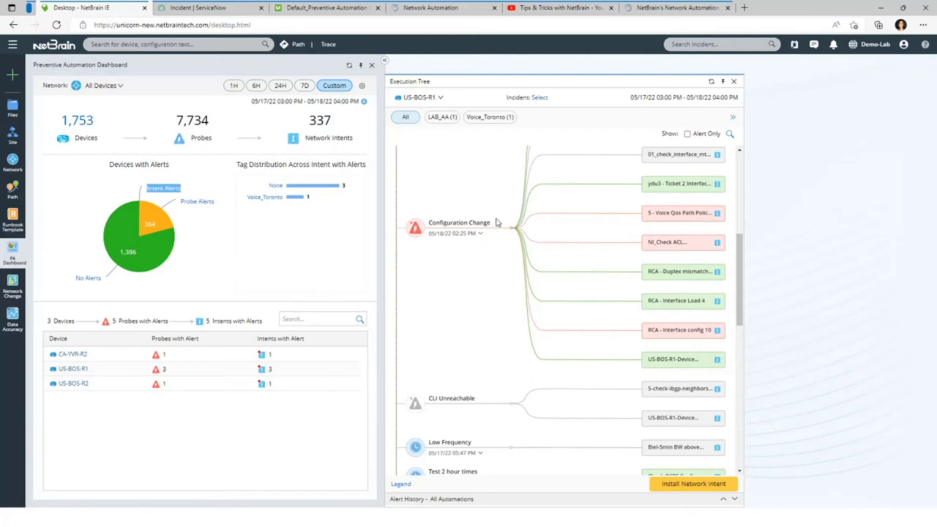
left_click_drag(742, 293, 744, 276)
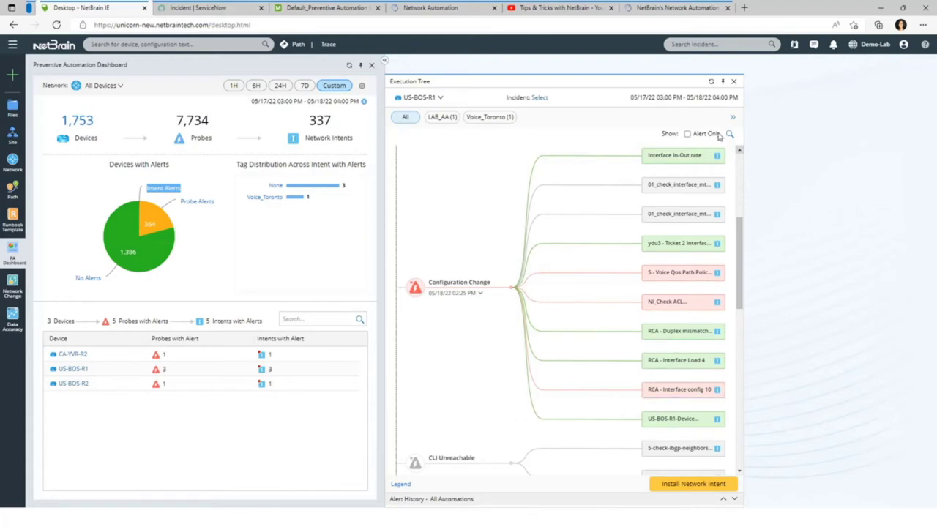
- Filter the tree to Alert Only and open the 5 - Voice Qos Path Policy Map Check 1 intent
left_click(689, 135)
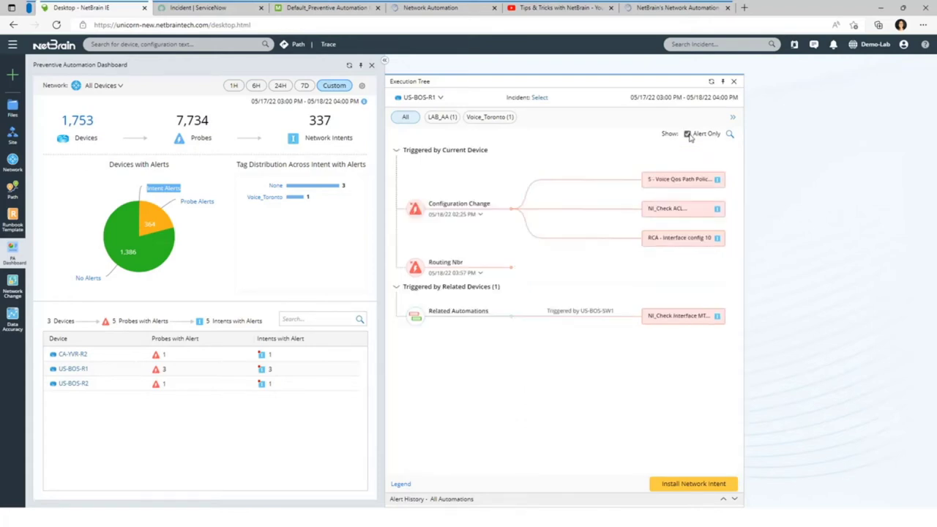
left_click(718, 183)
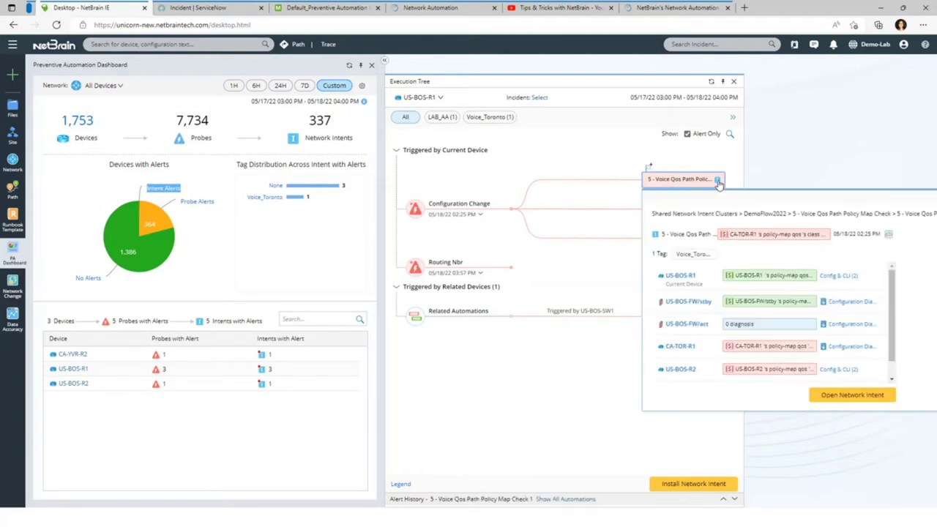
left_click(859, 402)
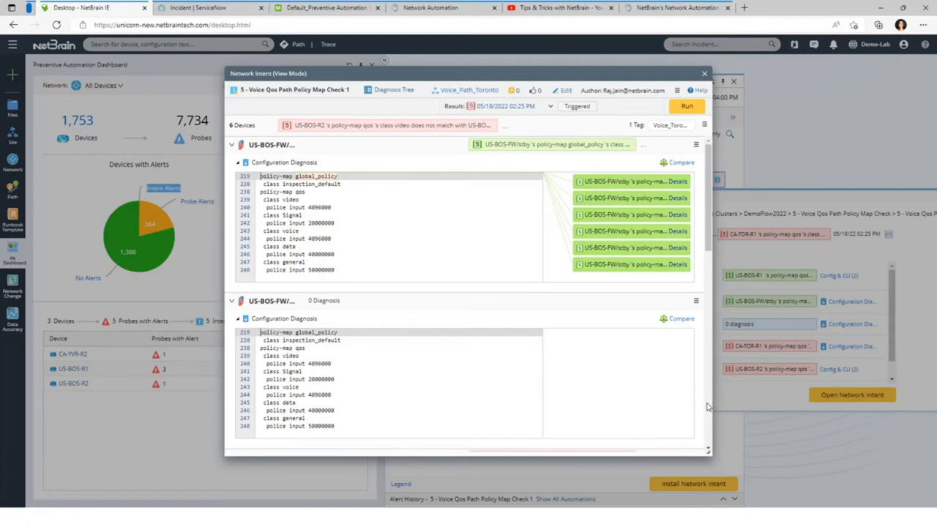
- Scroll through the policy-map diagnoses and point out US-BOS-R2's police 512000 voice rate line
scroll(707, 406, "down", 4)
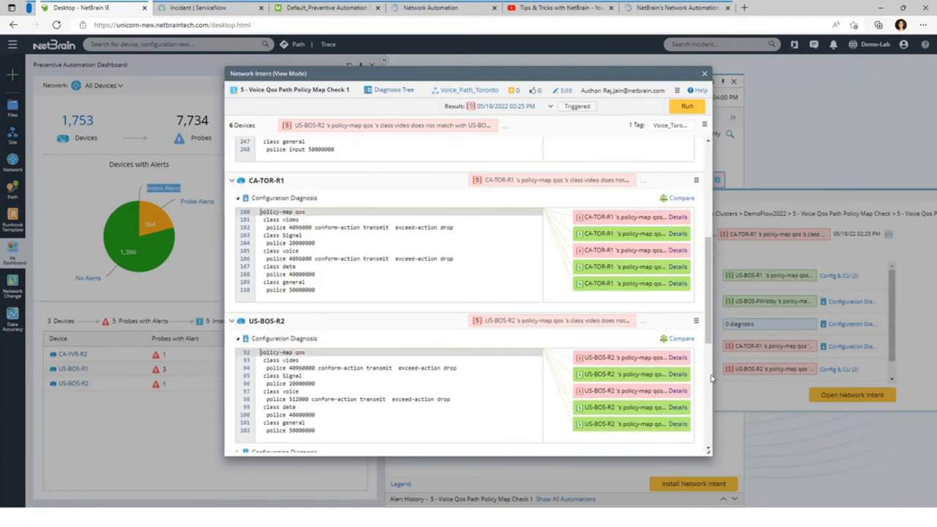
scroll(710, 379, "down", 2)
scroll(711, 378, "down", 3)
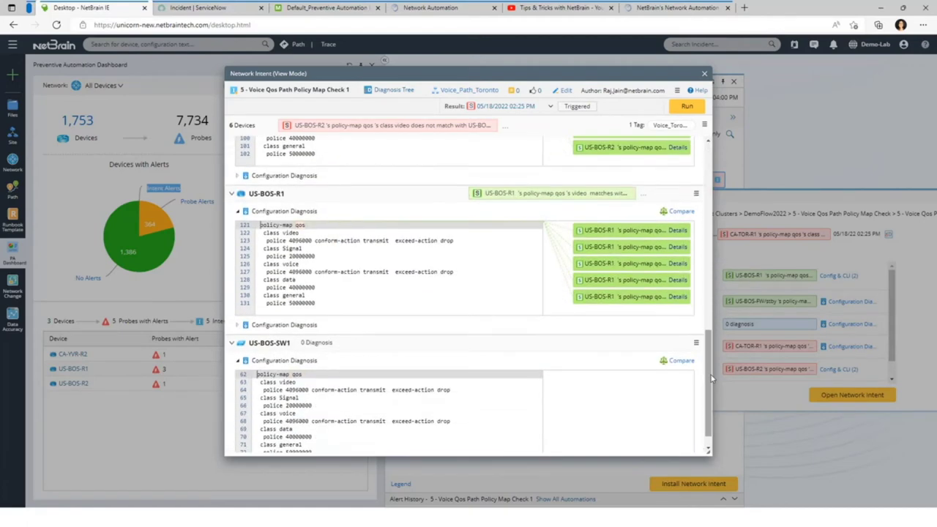
scroll(710, 374, "up", 2)
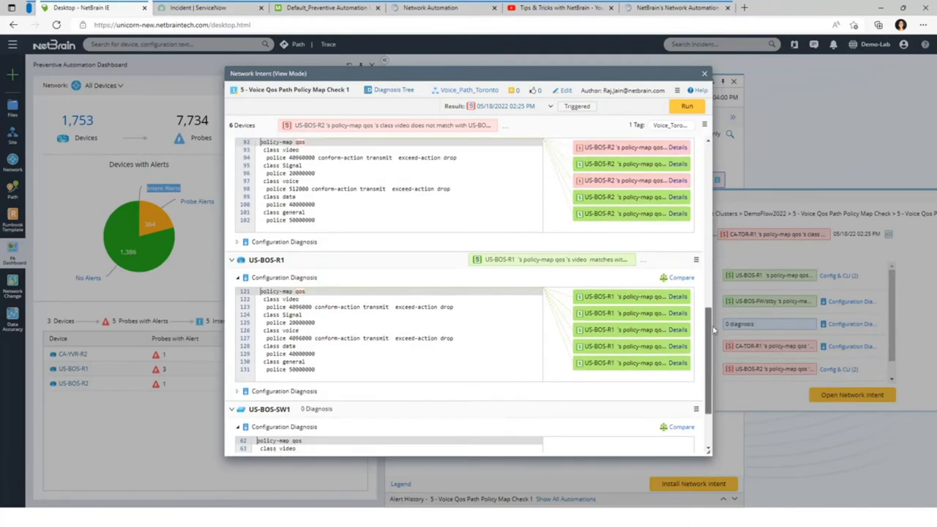
scroll(714, 330, "down", 1)
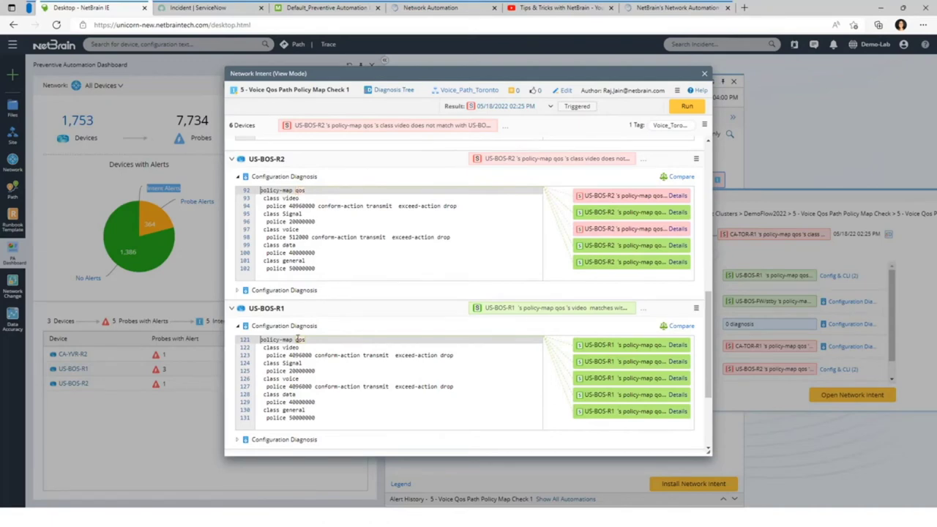
left_click(287, 230)
double_click(286, 230)
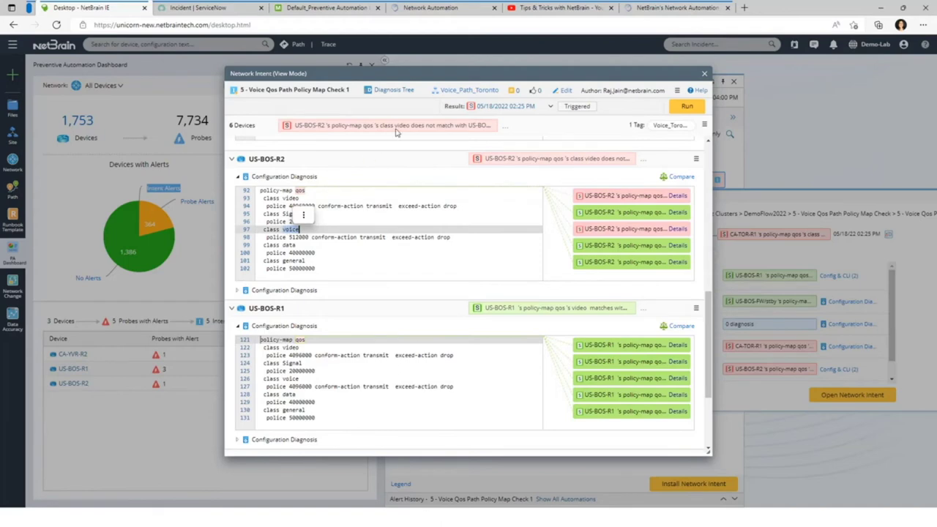
left_click(274, 253)
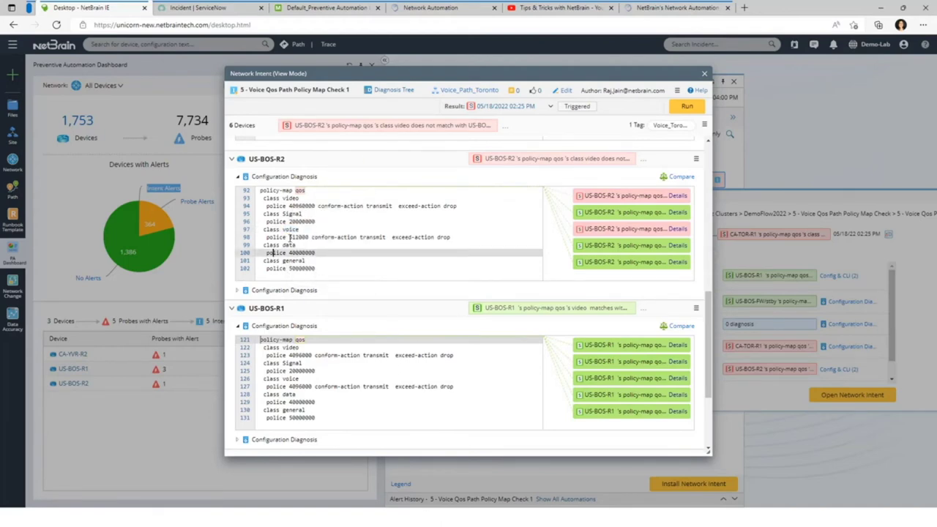
left_click(297, 237)
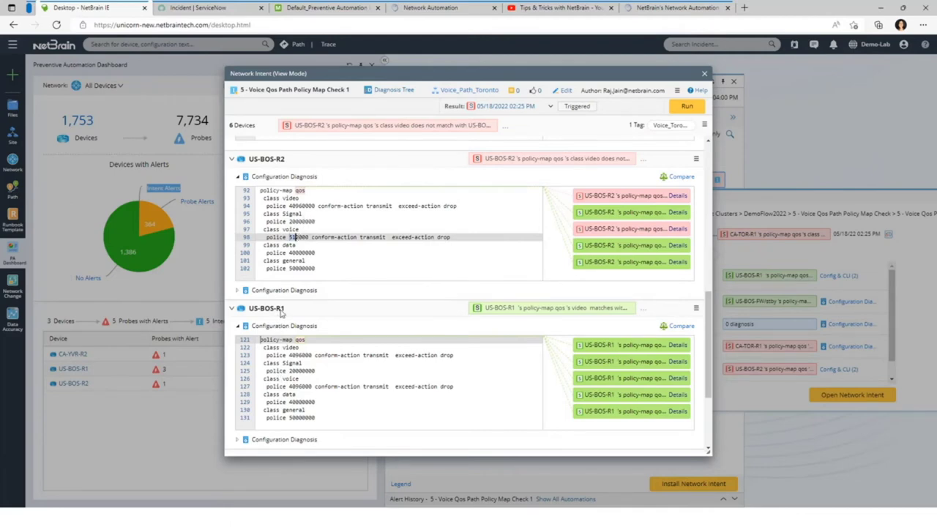
- Point out US-BOS-R1's 4096000 voice police rate, then close the intent view
left_click(305, 386)
double_click(302, 386)
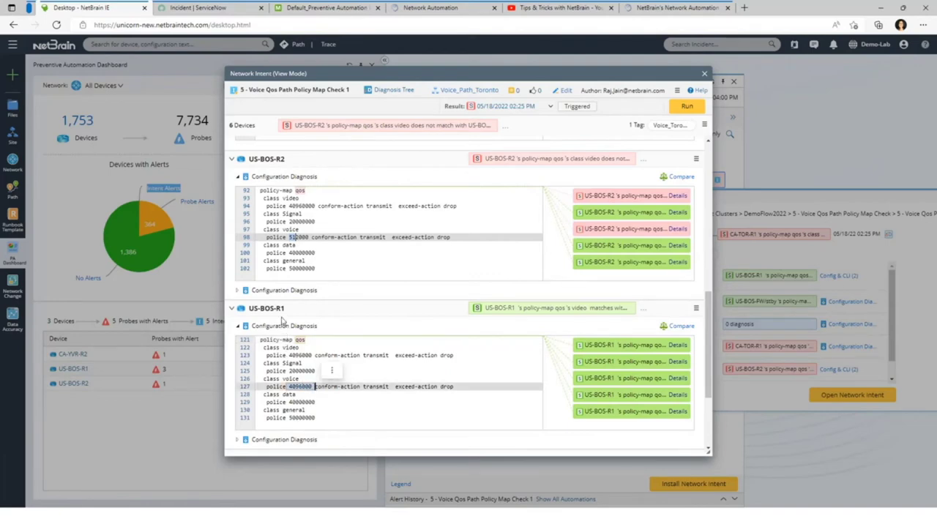
left_click(273, 371)
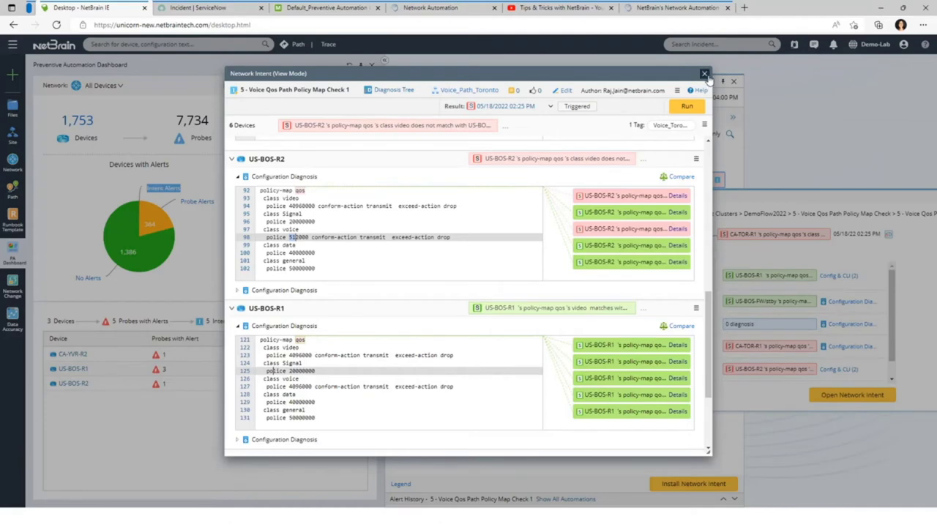
left_click(857, 195)
- Dismiss the Voice Qos cluster summary and open the NI_Check ACL Consistency of Failover Devices intent
left_click_drag(721, 207, 586, 228)
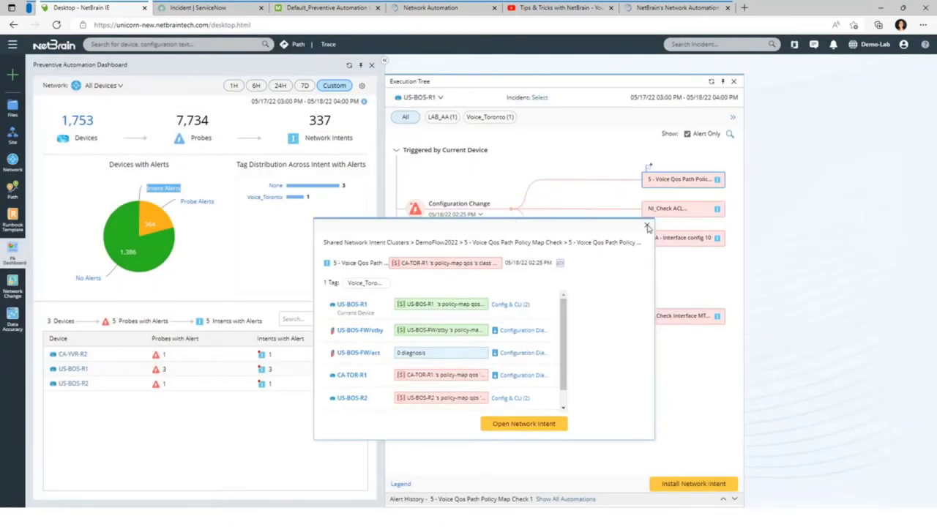
left_click(647, 225)
left_click(720, 210)
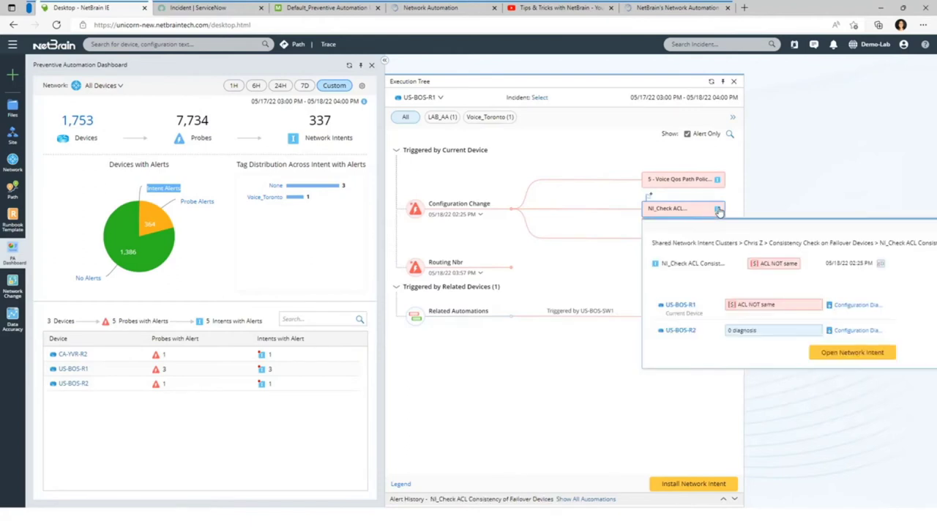
left_click(853, 353)
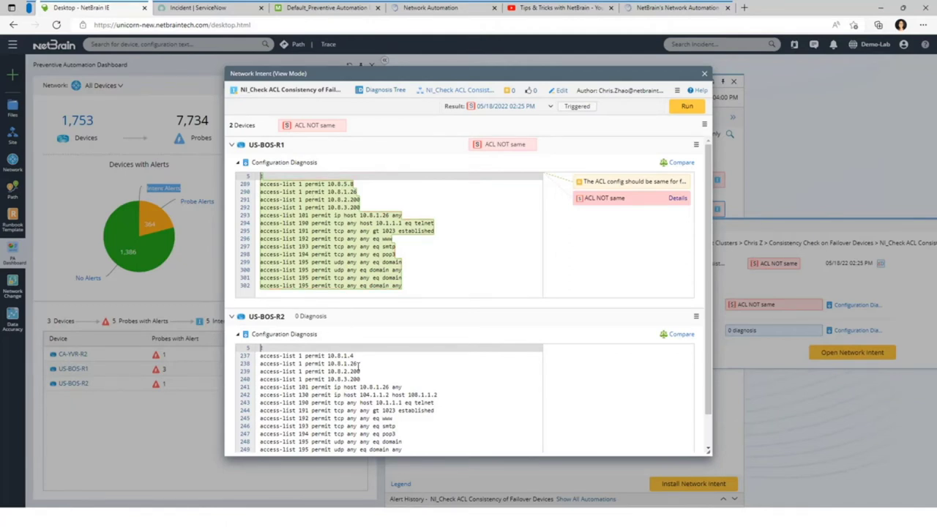
- Point out line 289 of US-BOS-R1's ACL, then close the ACL intent view
left_click(352, 184)
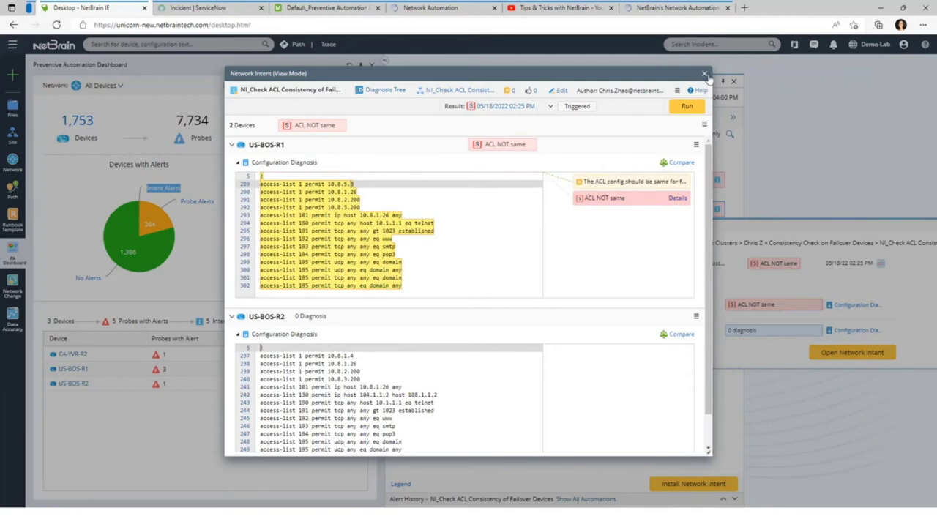
left_click(864, 197)
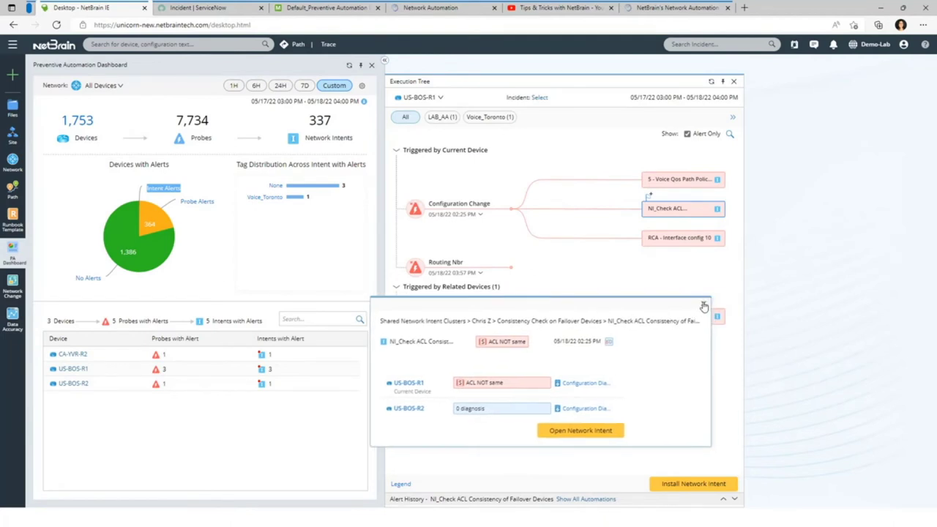
- Close the NI_Check ACL summary to reveal the full US-BOS-R1 execution tree
left_click(704, 306)
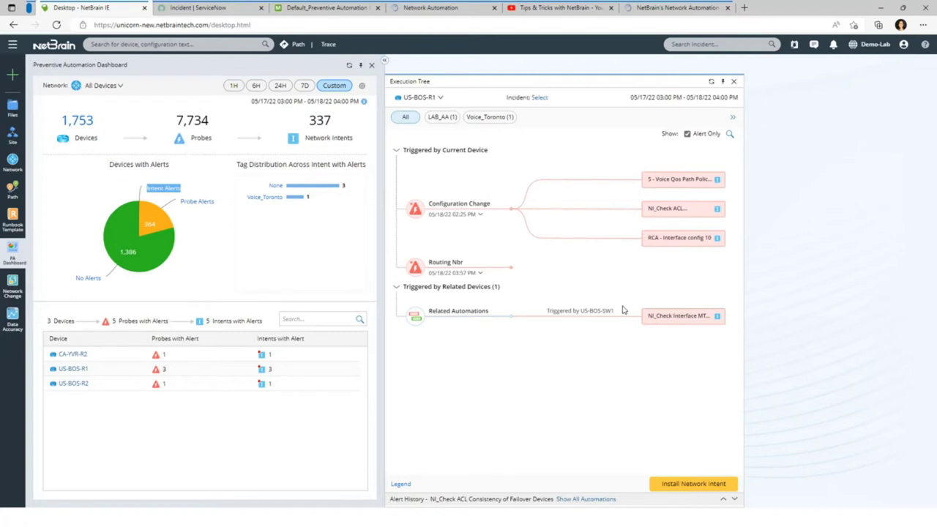
left_click(242, 45)
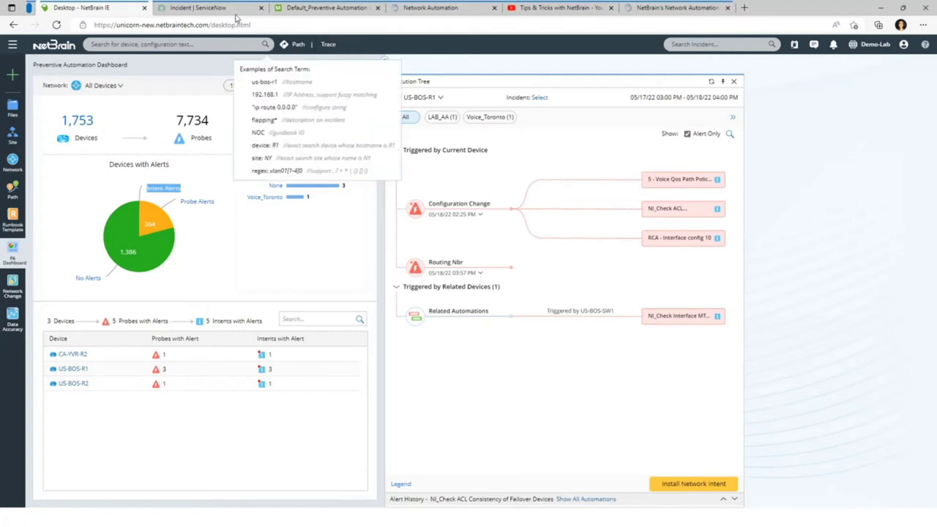
- In the ServiceNow incident, highlight US-BOS-R1, ACL Consistency and Violation in the description
left_click(205, 8)
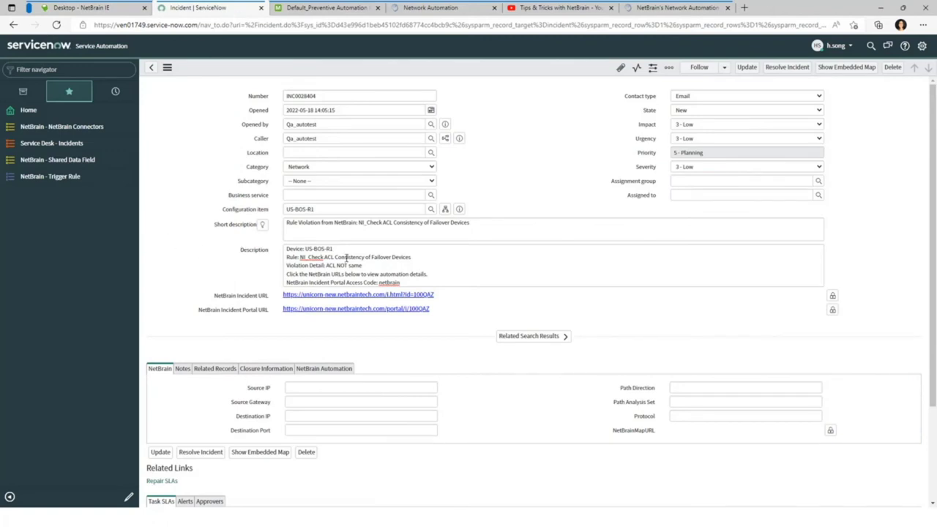
left_click_drag(306, 249, 334, 249)
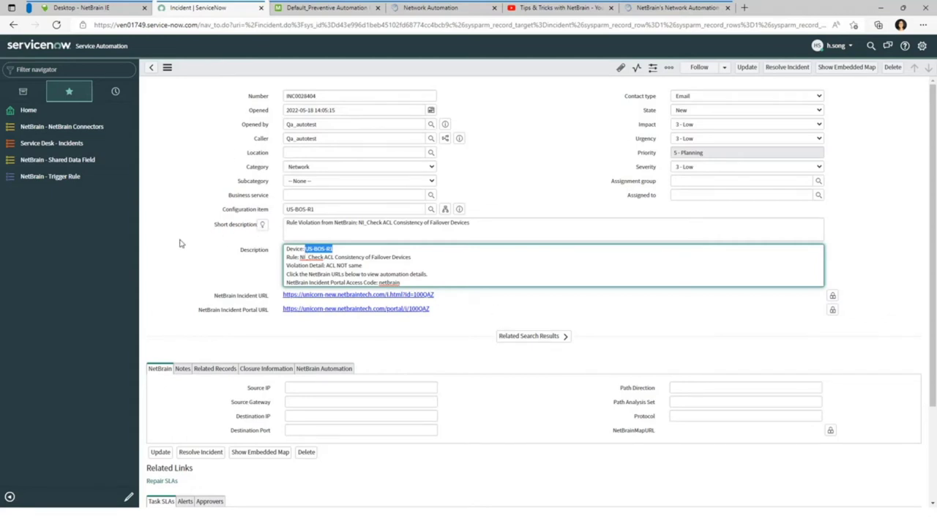
left_click(335, 250)
left_click_drag(324, 257, 365, 257)
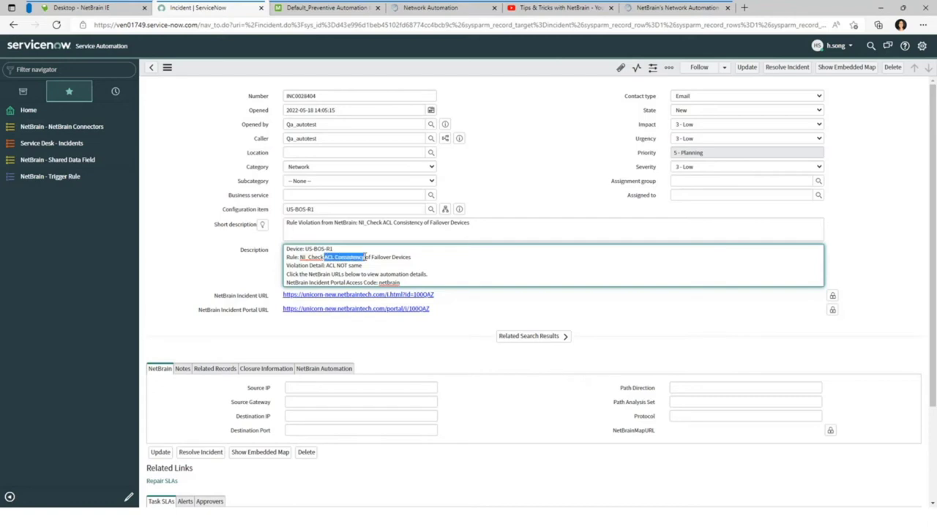
double_click(297, 265)
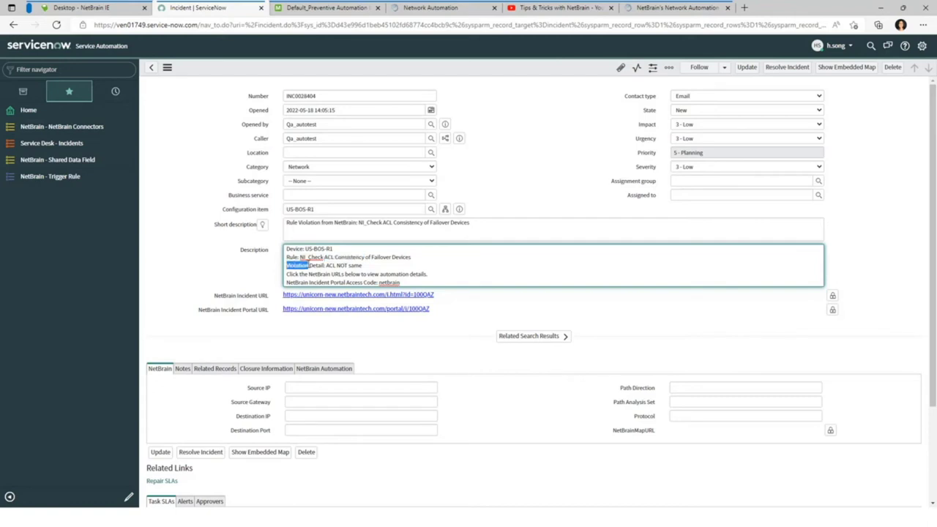
left_click(365, 265)
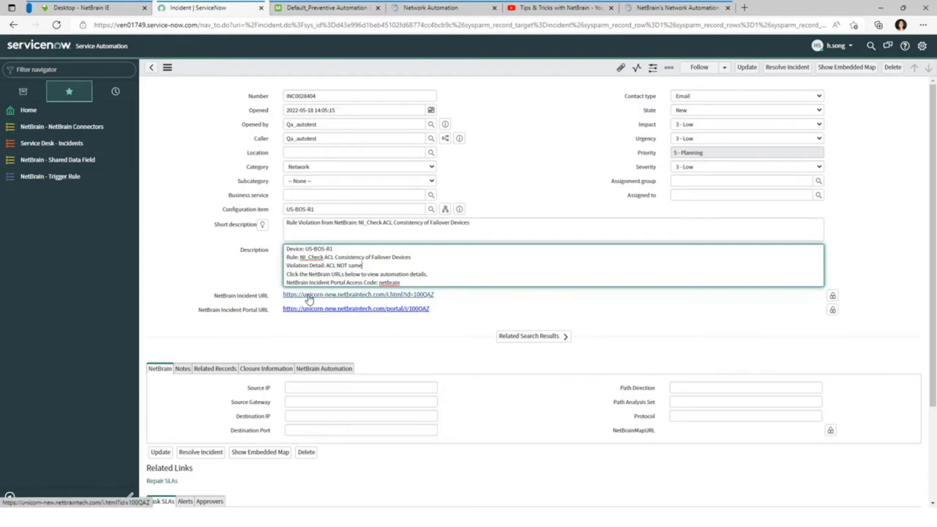
- On the NetBrain incident map, review the Configuration Change probe details and the NI_Check ACL intent
left_click(310, 7)
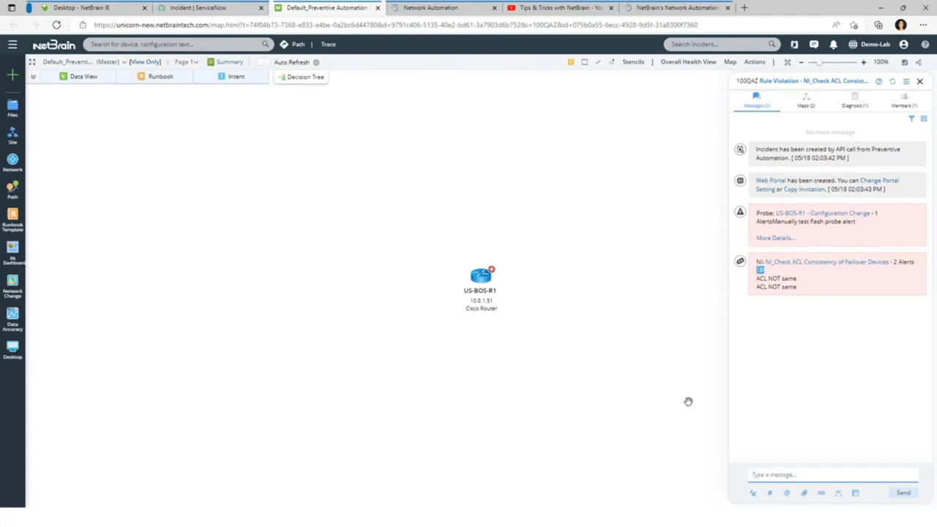
left_click(819, 215)
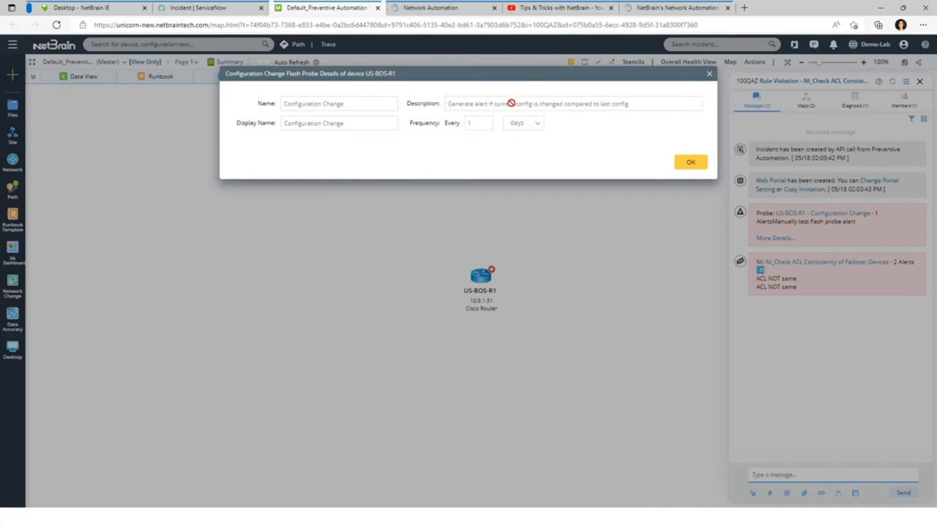
left_click(710, 76)
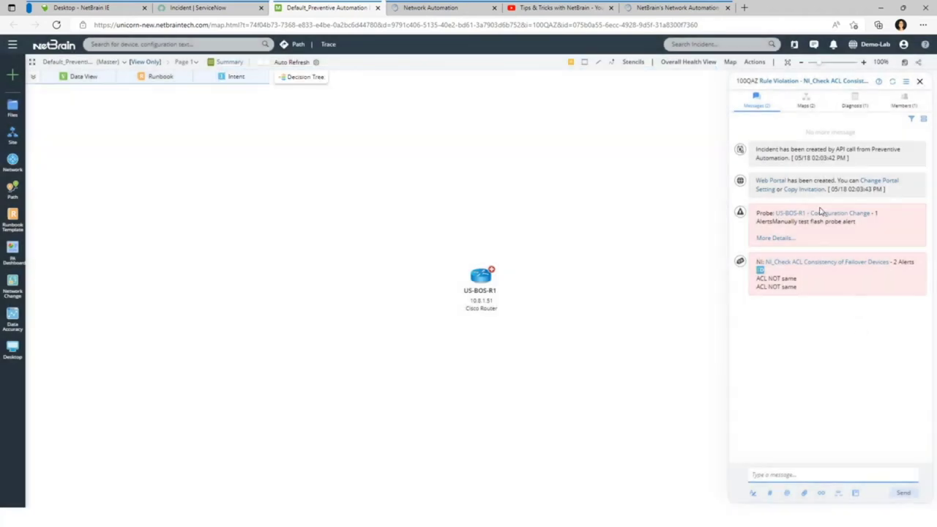
left_click(811, 262)
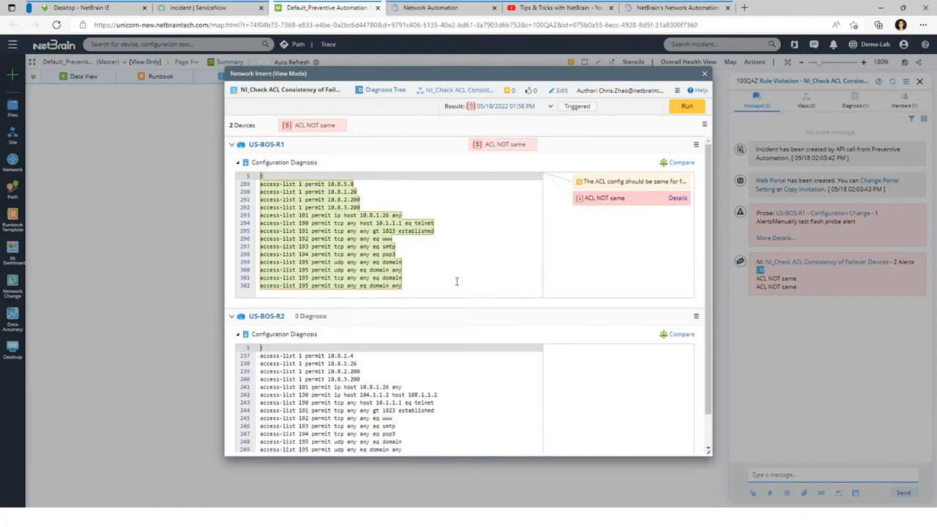
left_click(704, 74)
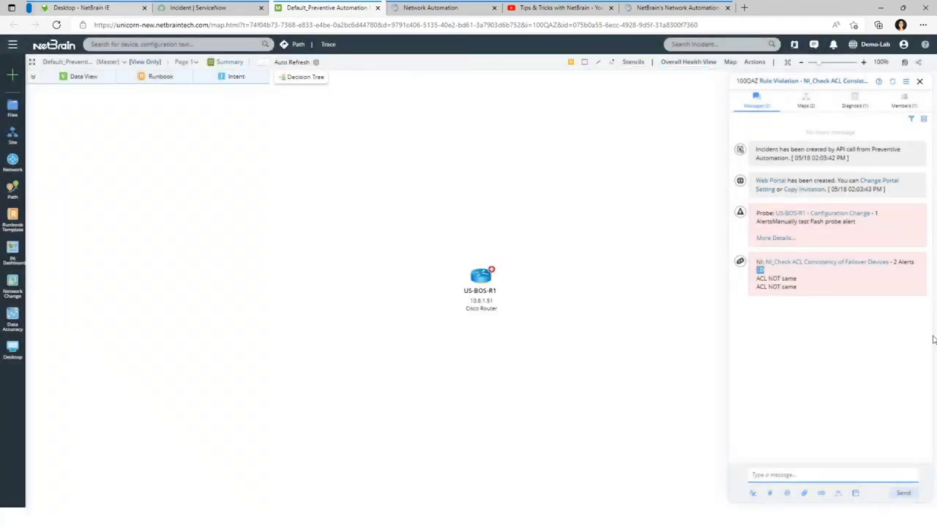